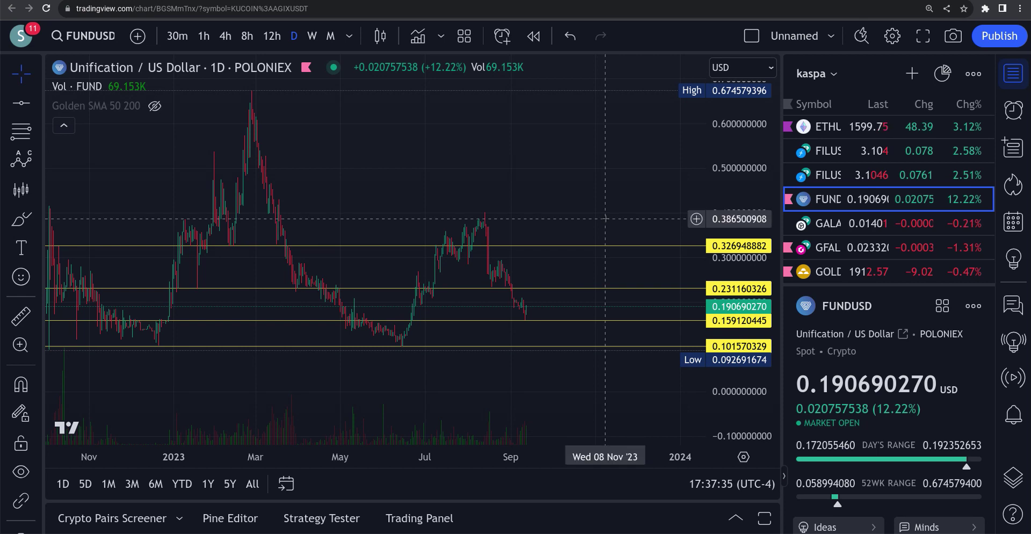
Measure the percentage drop from the early-2023 price high to the current FUNDUSD price.
scroll(605, 219, "down", 3)
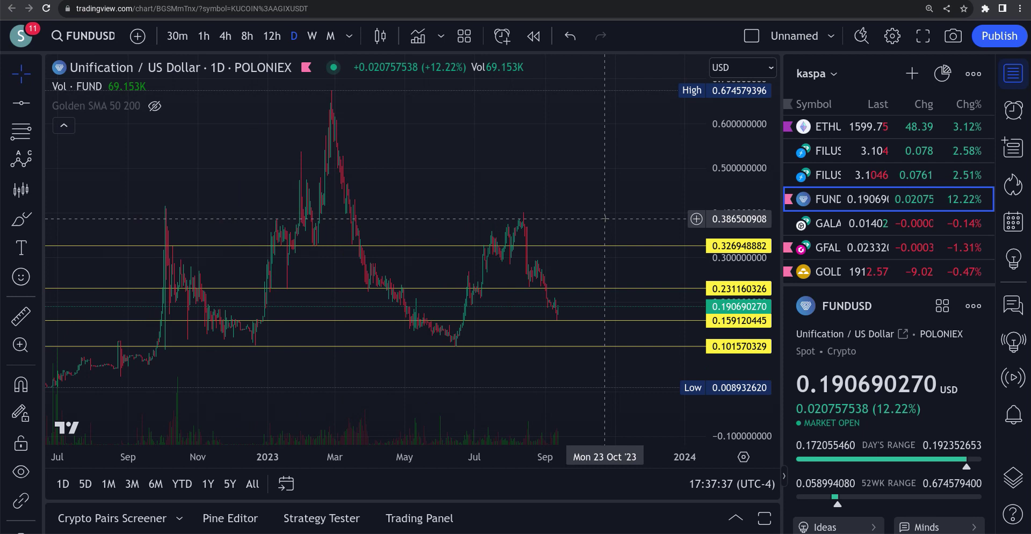
scroll(605, 219, "down", 1)
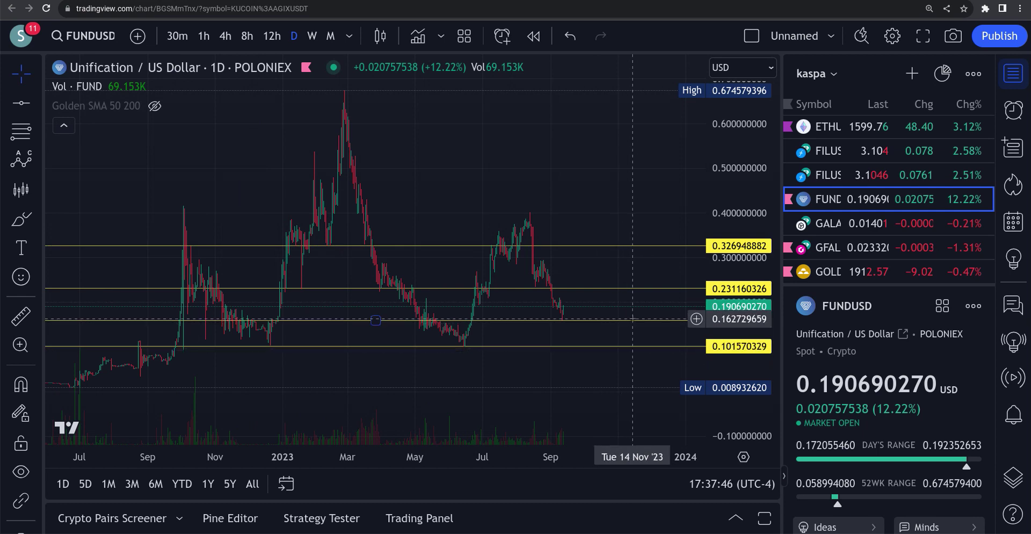
scroll(638, 222, "up", 2)
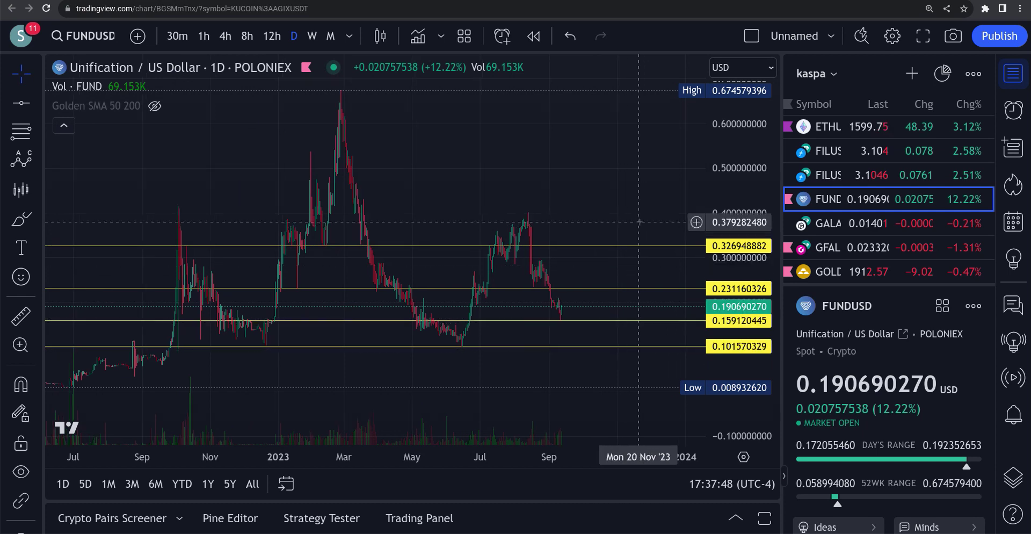
scroll(636, 222, "up", 1)
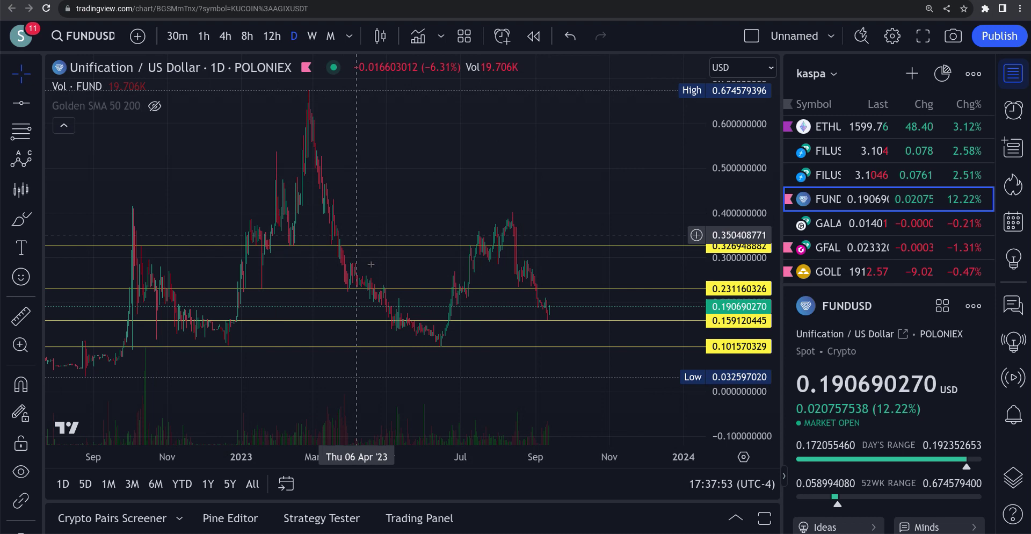
left_click_drag(498, 191, 487, 213)
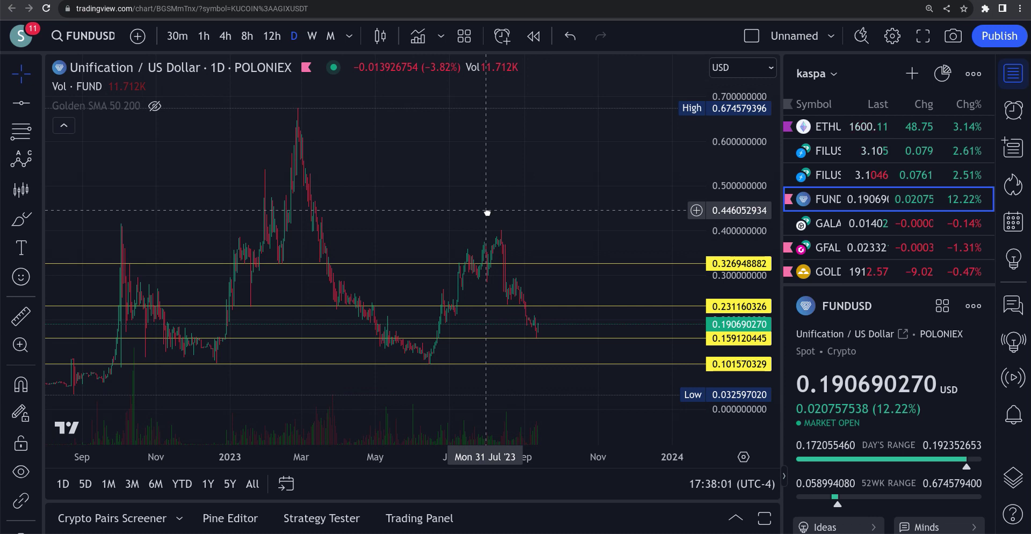
left_click(31, 312)
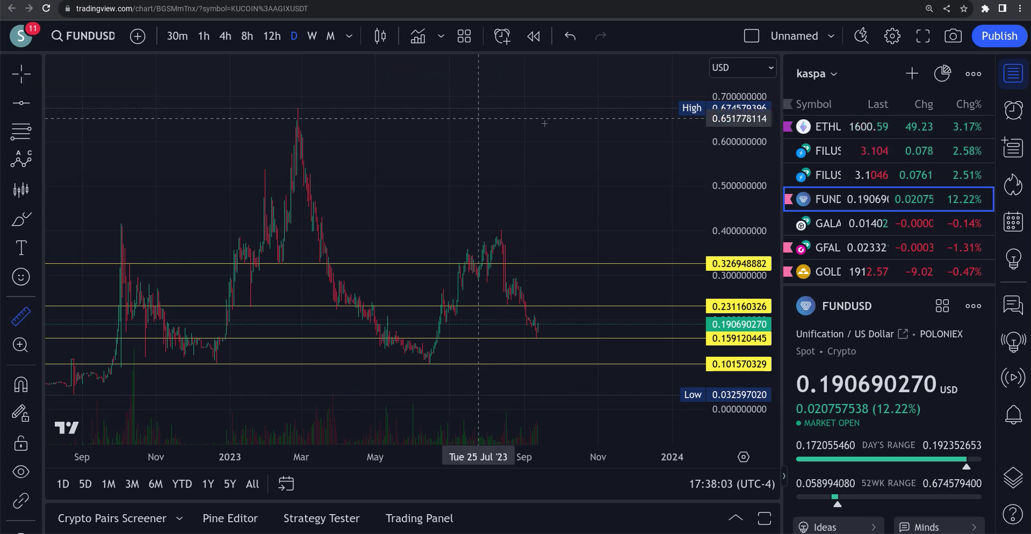
left_click(574, 108)
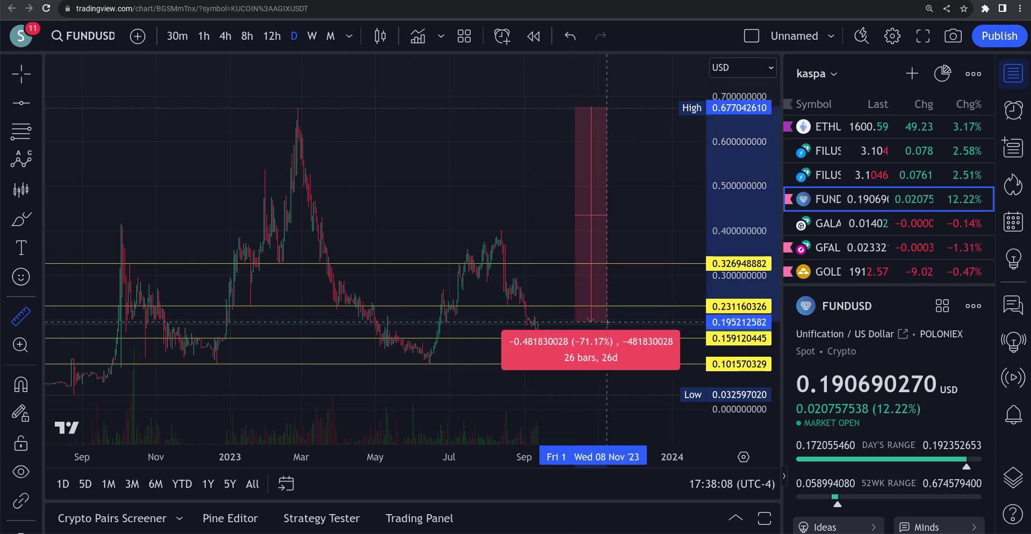
left_click(607, 324)
left_click(666, 171)
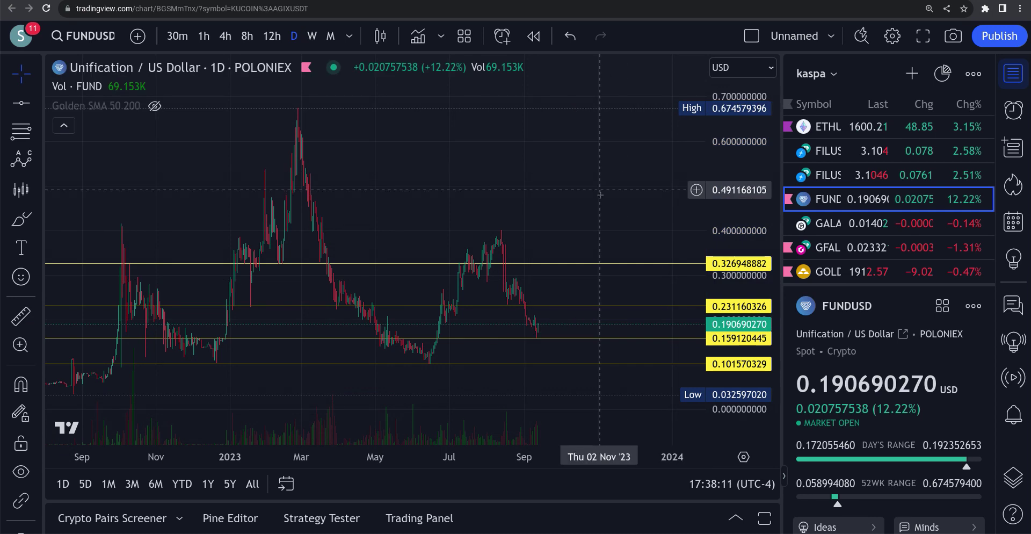
Draw a Fibonacci retracement from about 0.3815 near the August peak to about 0.2313 in late August.
scroll(600, 193, "up", 3)
scroll(600, 195, "up", 3)
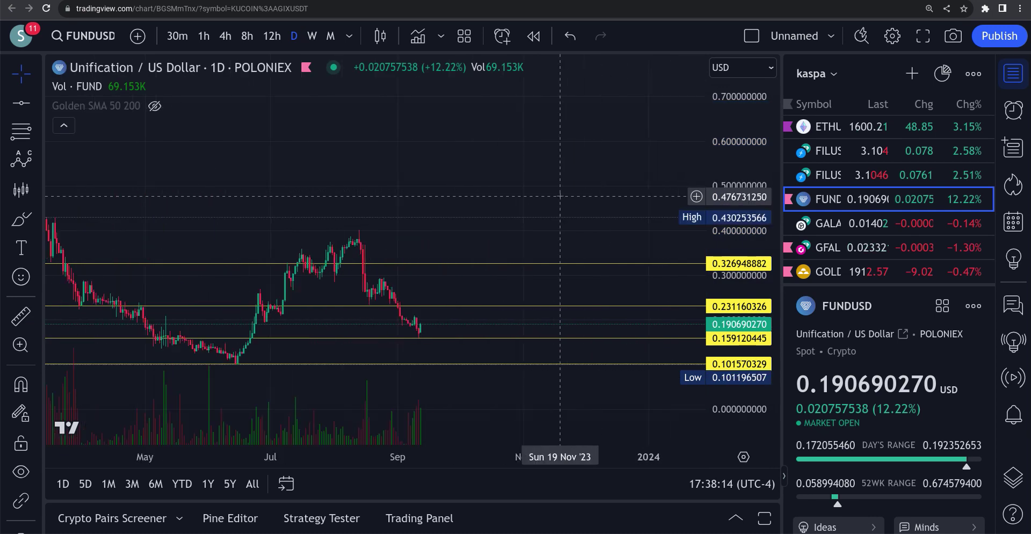
left_click_drag(559, 172, 669, 148)
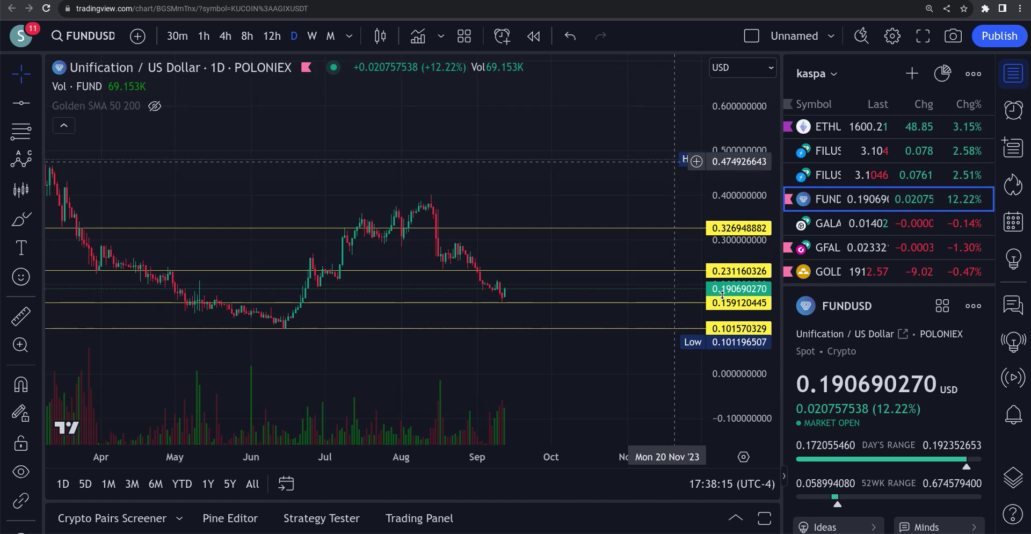
left_click_drag(744, 271, 745, 289)
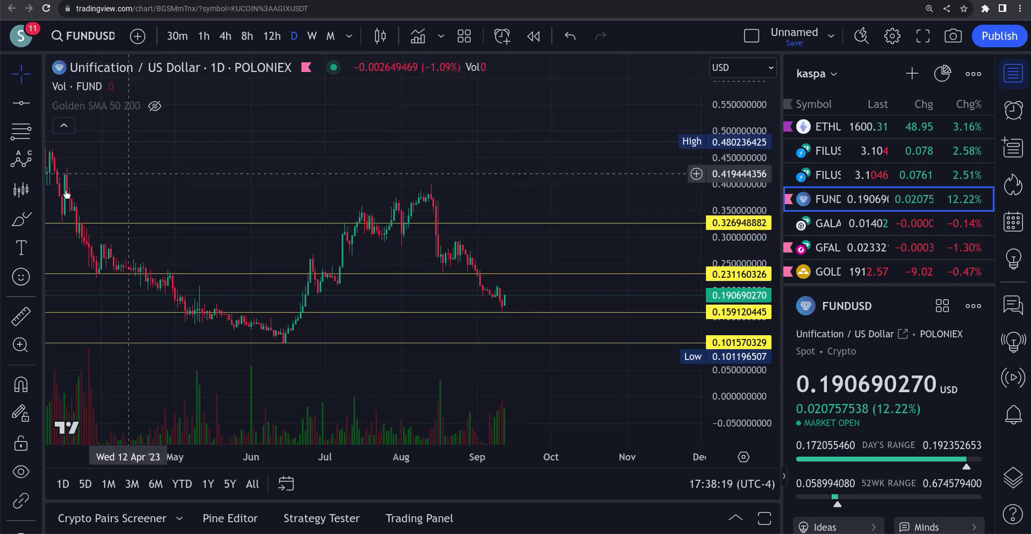
left_click(21, 130)
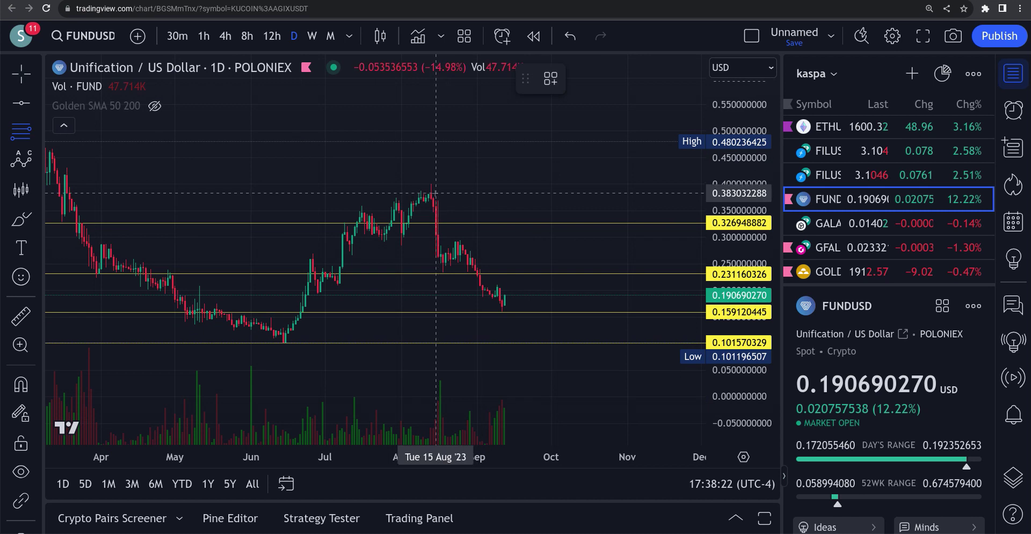
left_click(420, 193)
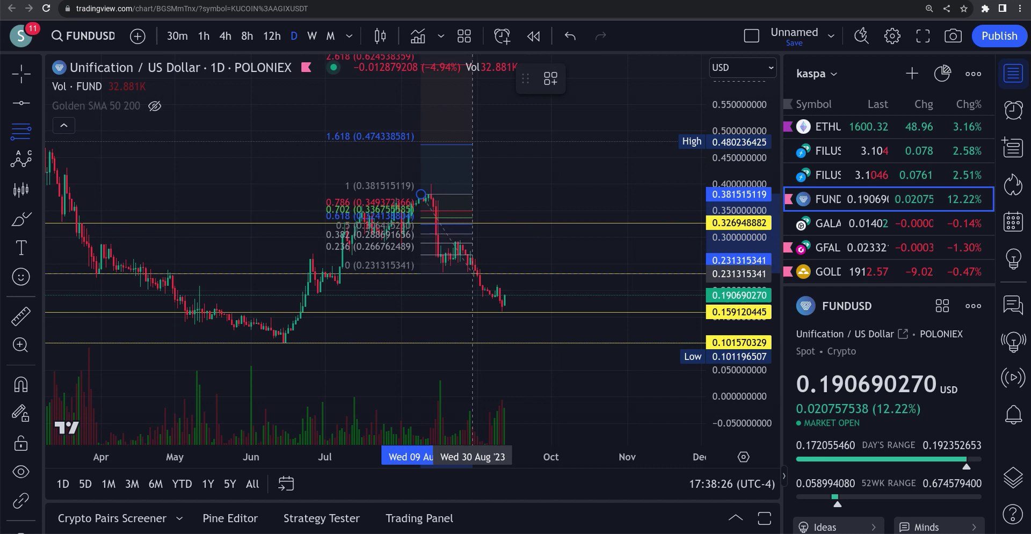
left_click(473, 273)
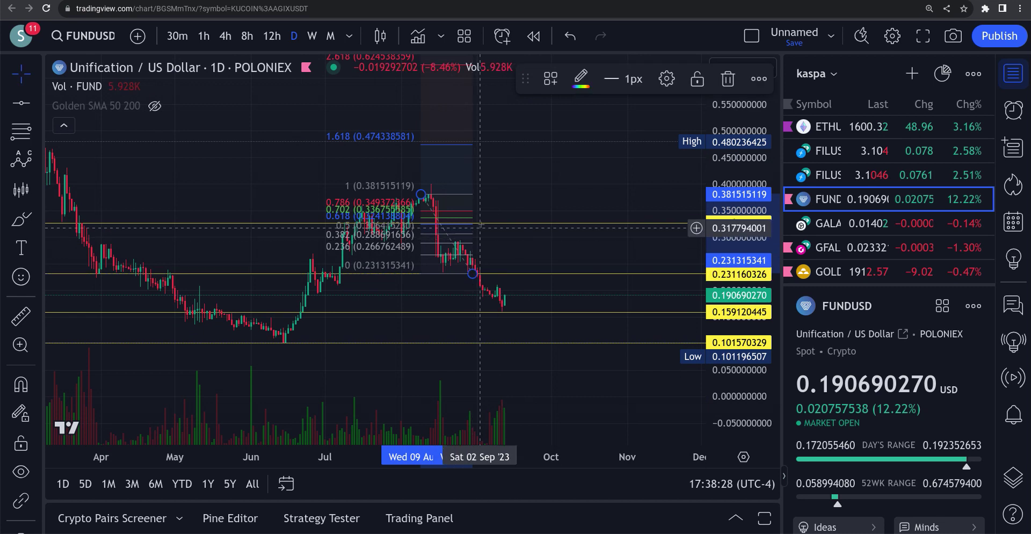
Move the Fibonacci retracement over the August–September decline, spanning about 0.298 to 0.148, and delete it.
left_click_drag(468, 204, 485, 241)
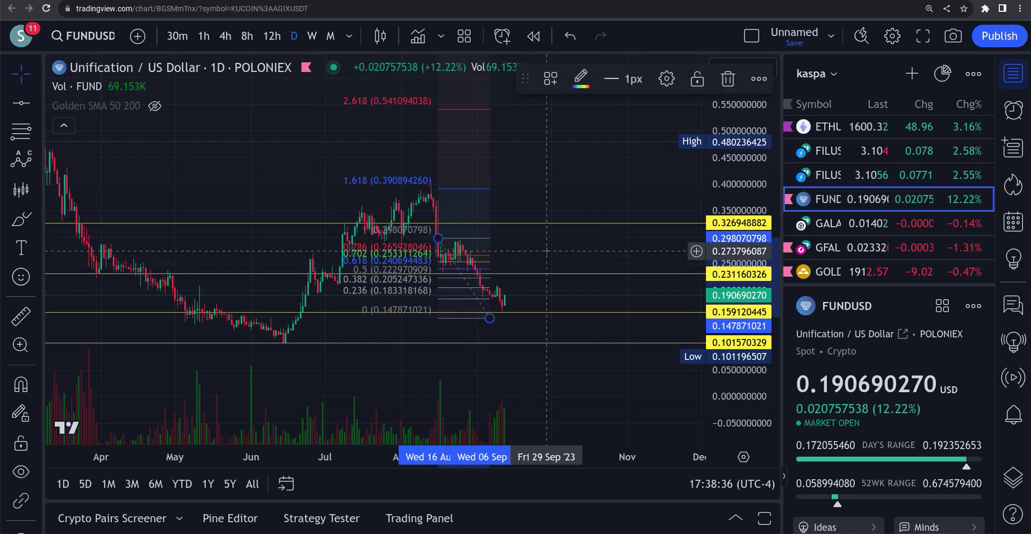
left_click(546, 250)
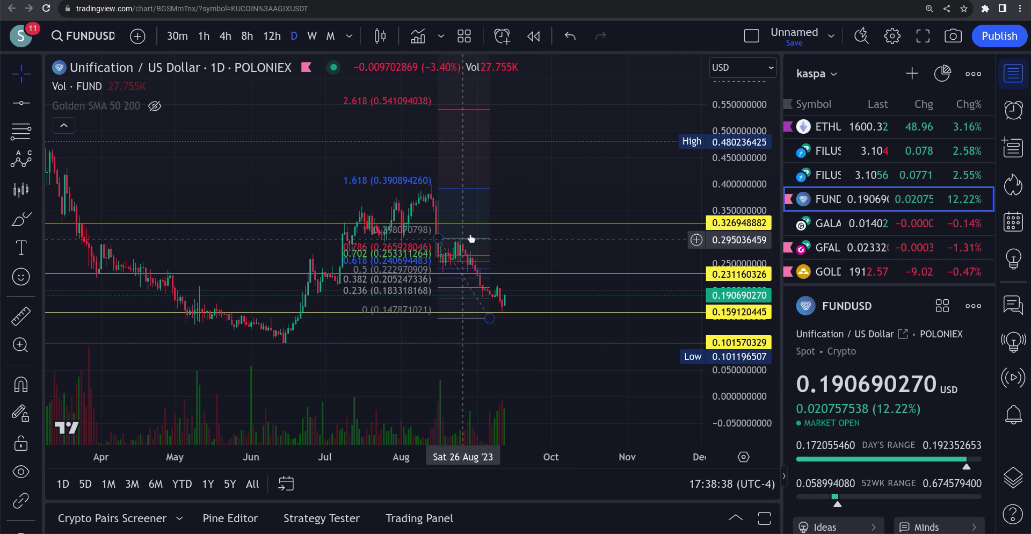
mouse_move(480, 243)
left_mouse_down()
mouse_move(466, 197)
mouse_move(486, 218)
mouse_move(485, 241)
left_mouse_up()
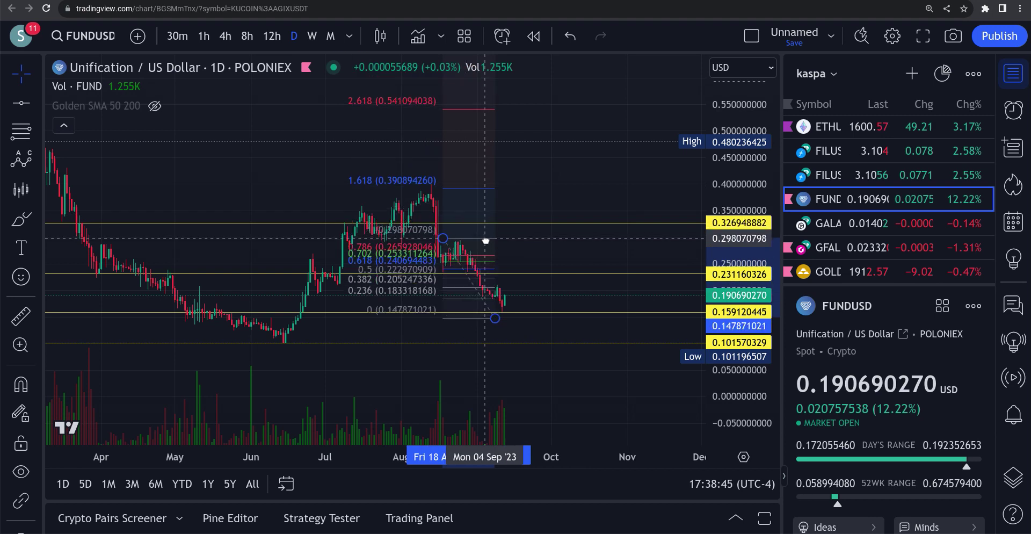
key("Delete")
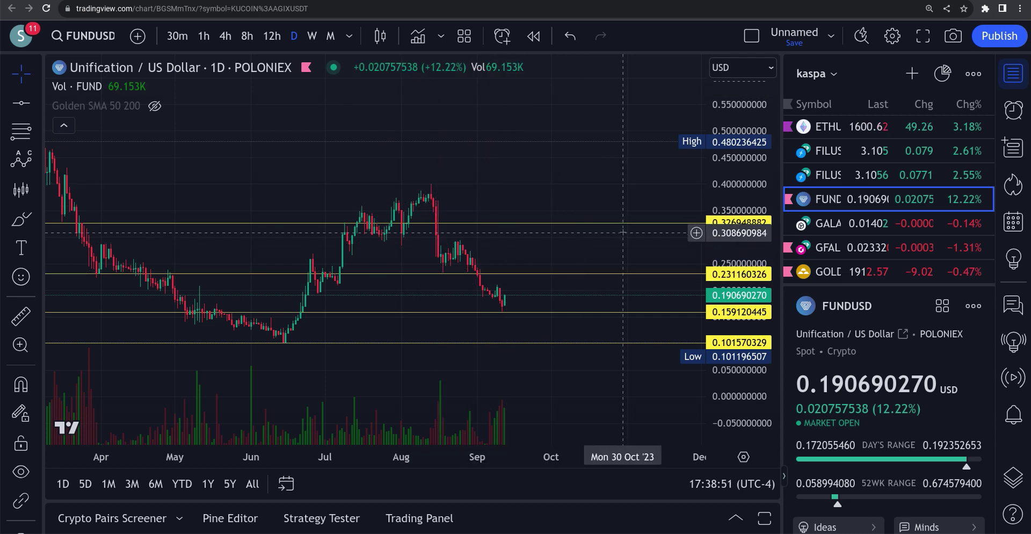
Examine recent daily price action and volume against the horizontal levels, along with the Stoch RSI, RSI and MACD.
scroll(612, 238, "up", 2)
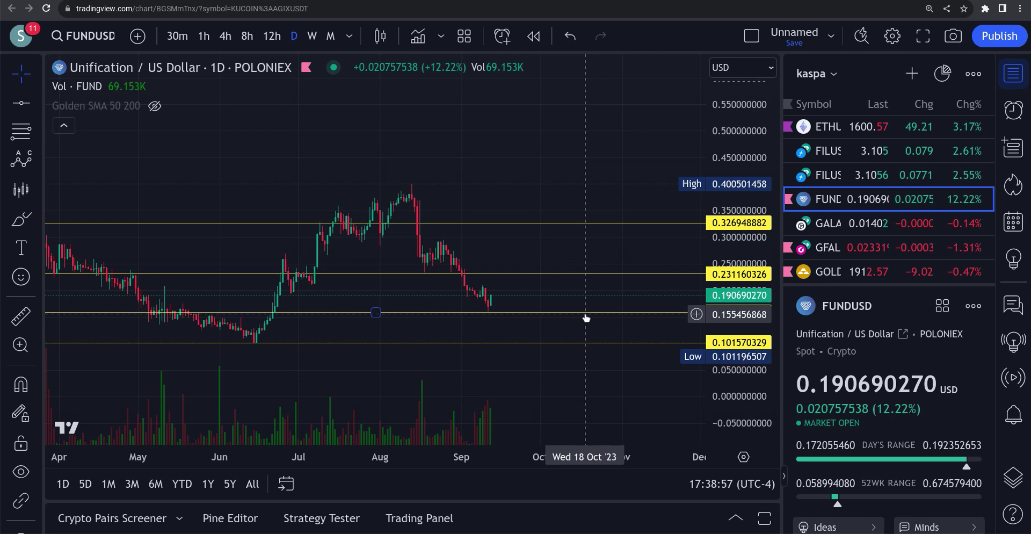
scroll(568, 321, "up", 2)
scroll(568, 321, "up", 2)
mouse_move(568, 321)
left_mouse_down()
mouse_move(617, 324)
mouse_move(558, 315)
left_mouse_up()
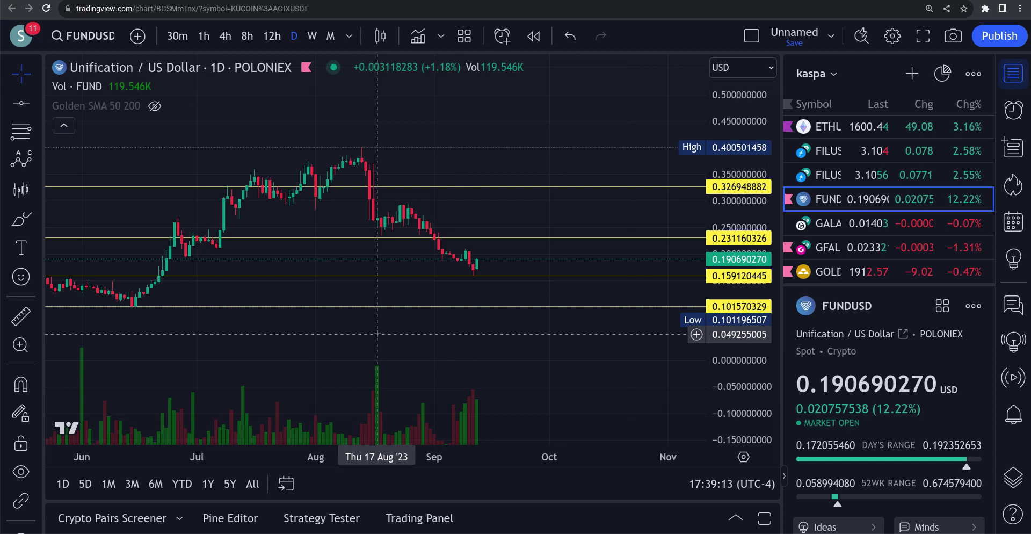
scroll(452, 326, "down", 1)
scroll(441, 325, "down", 2)
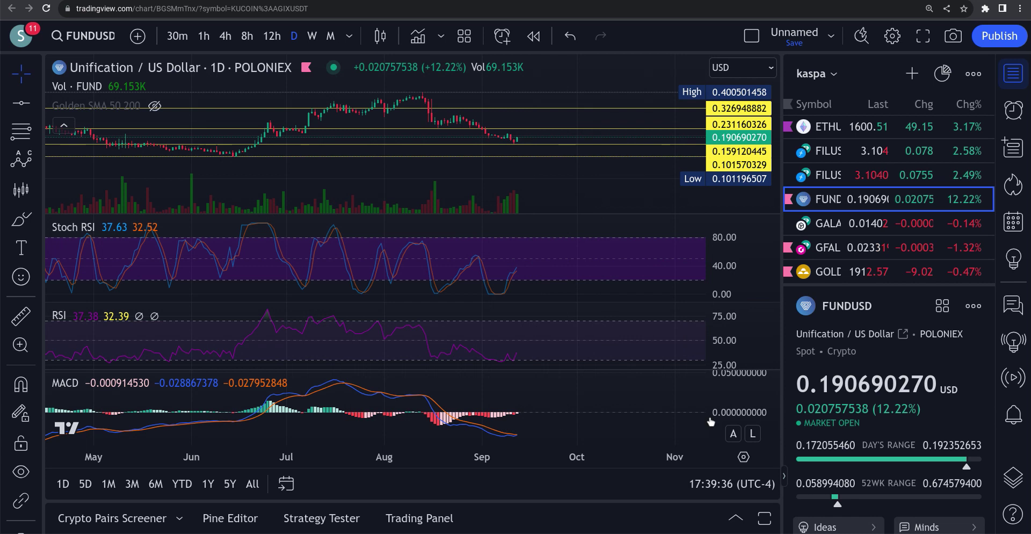
left_click_drag(709, 412, 646, 393)
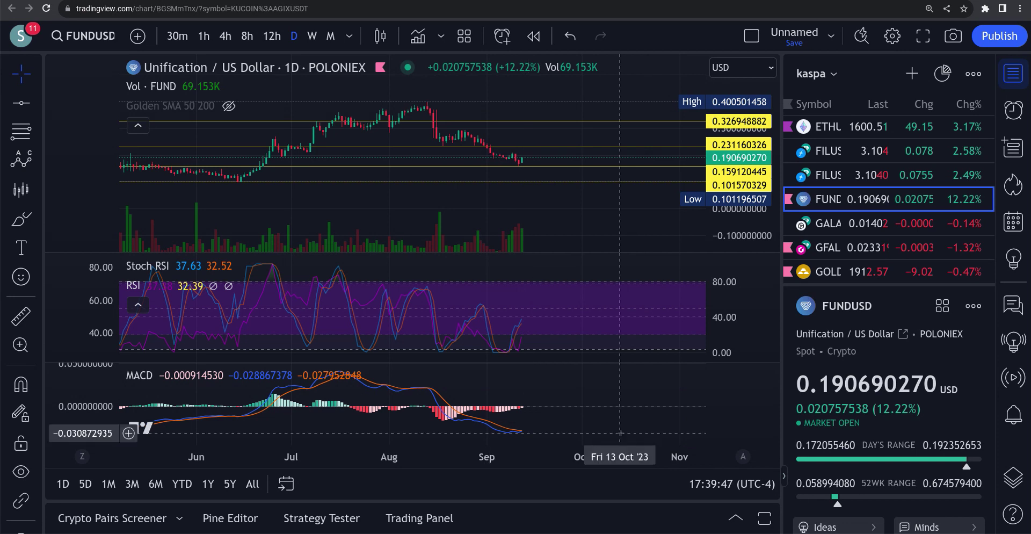
scroll(623, 416, "down", 3)
scroll(642, 416, "down", 1)
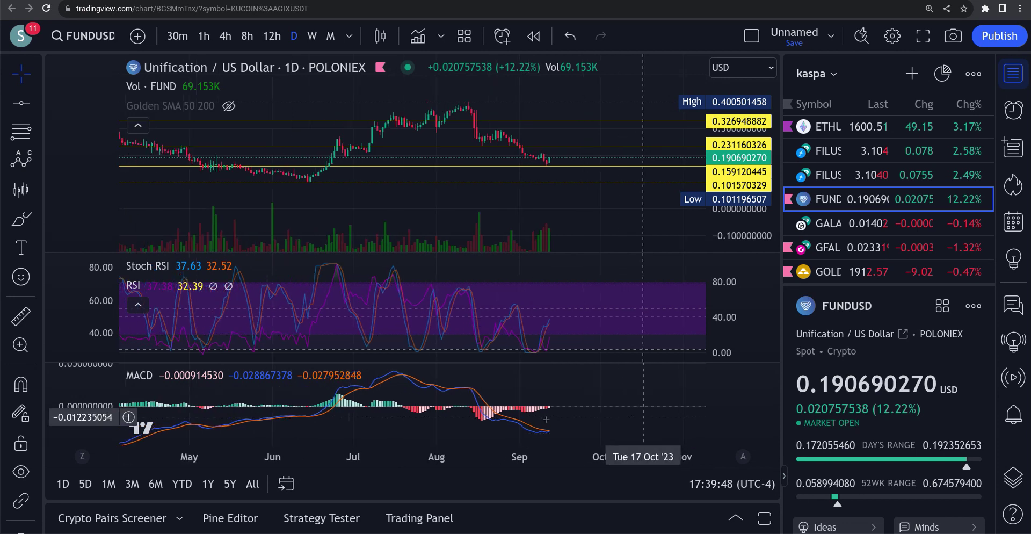
scroll(487, 418, "down", 2)
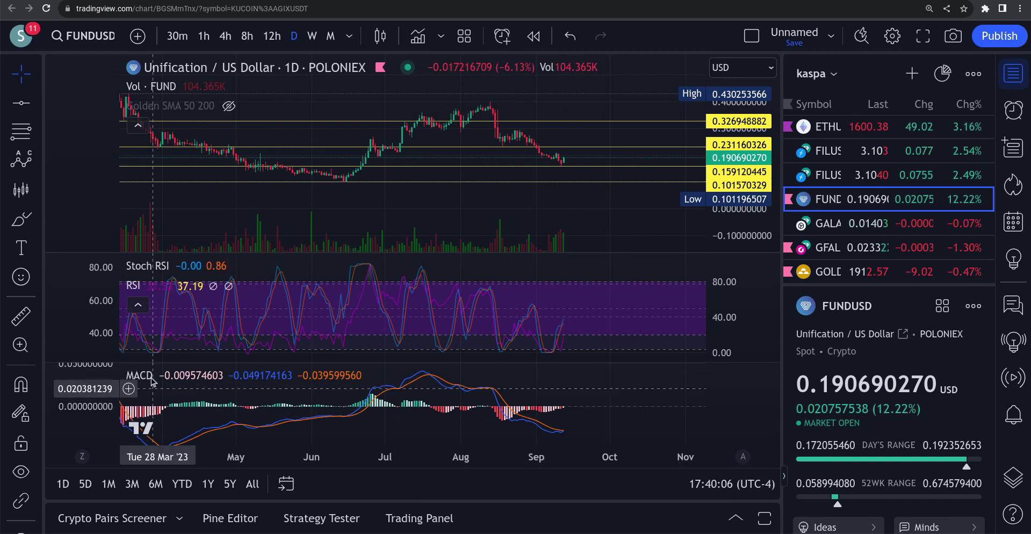
Replace the merged indicator panes with the saved template containing Stoch RSI, RSI and CCI, and remove the CCI.
left_click(234, 375)
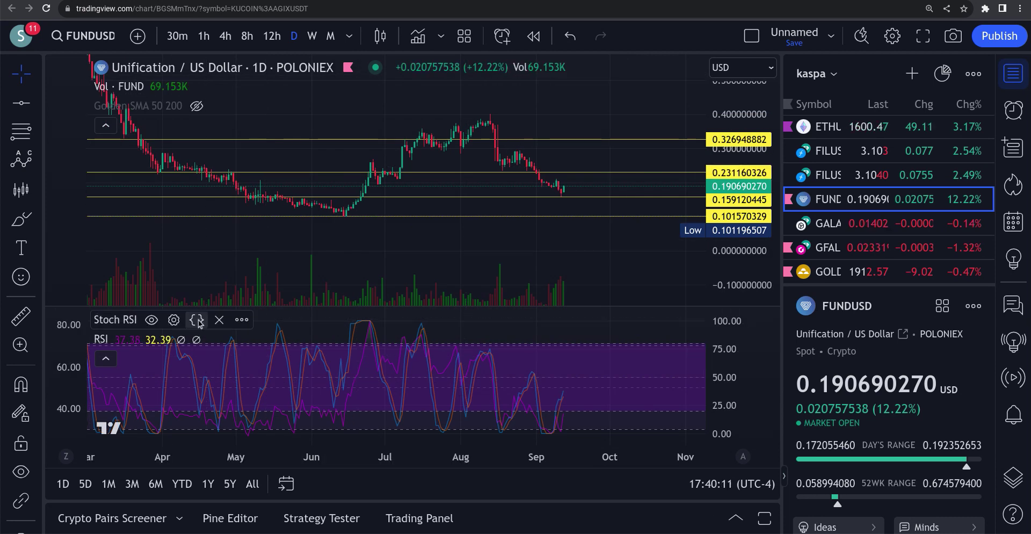
left_click(218, 321)
left_click(464, 36)
left_click(504, 280)
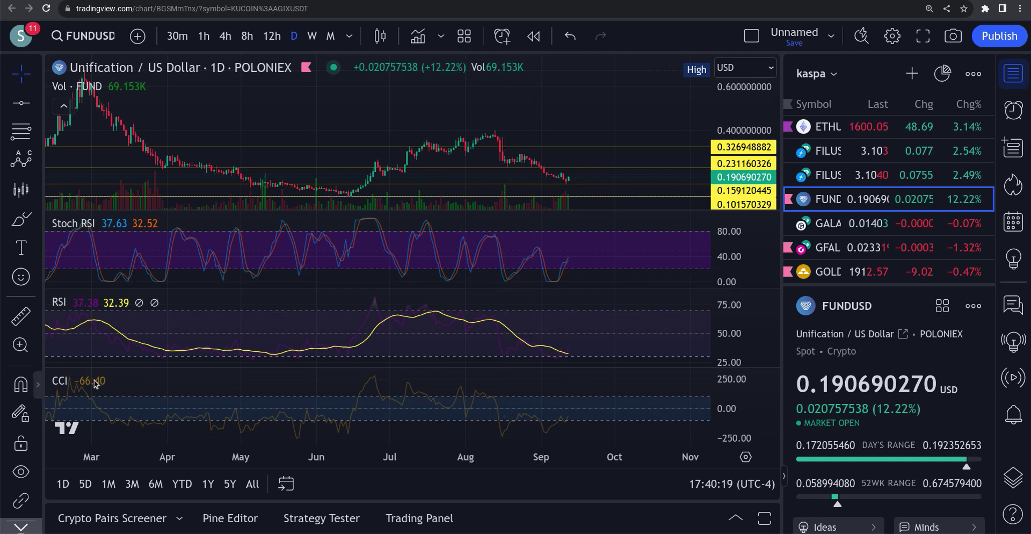
left_click(150, 381)
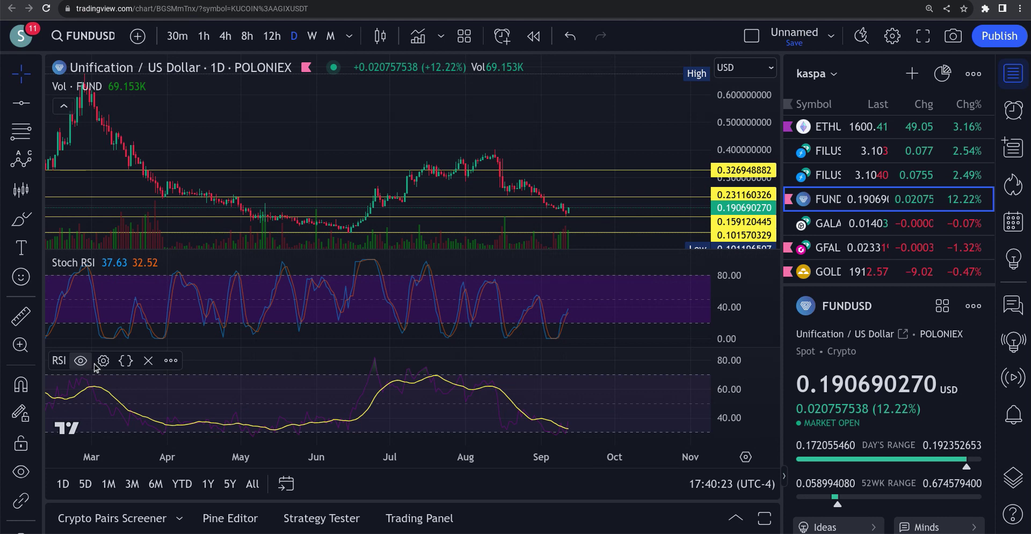
Set the RSI-based MA line's opacity to 0% and the RSI line's opacity to 100%.
left_click(103, 361)
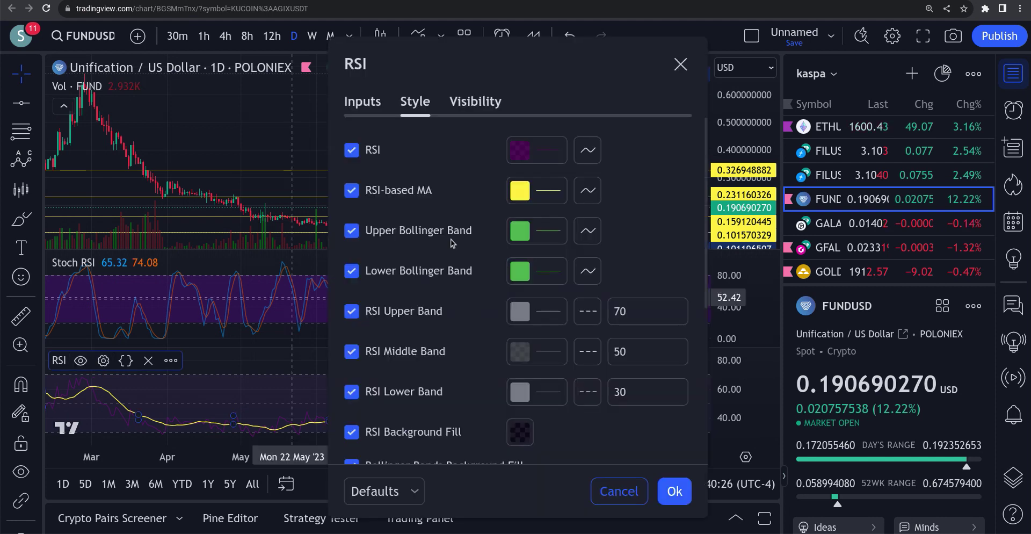
left_click(525, 200)
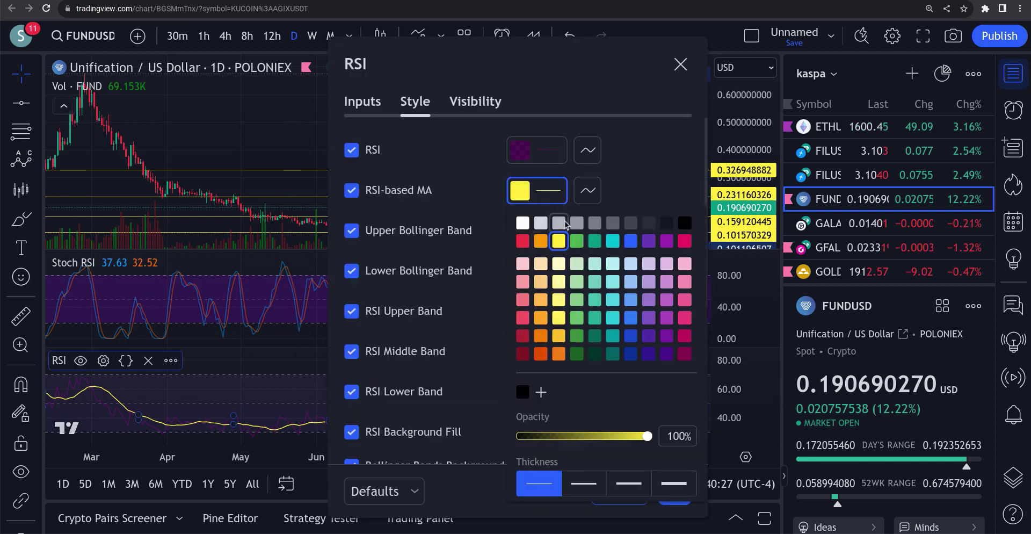
left_click(520, 438)
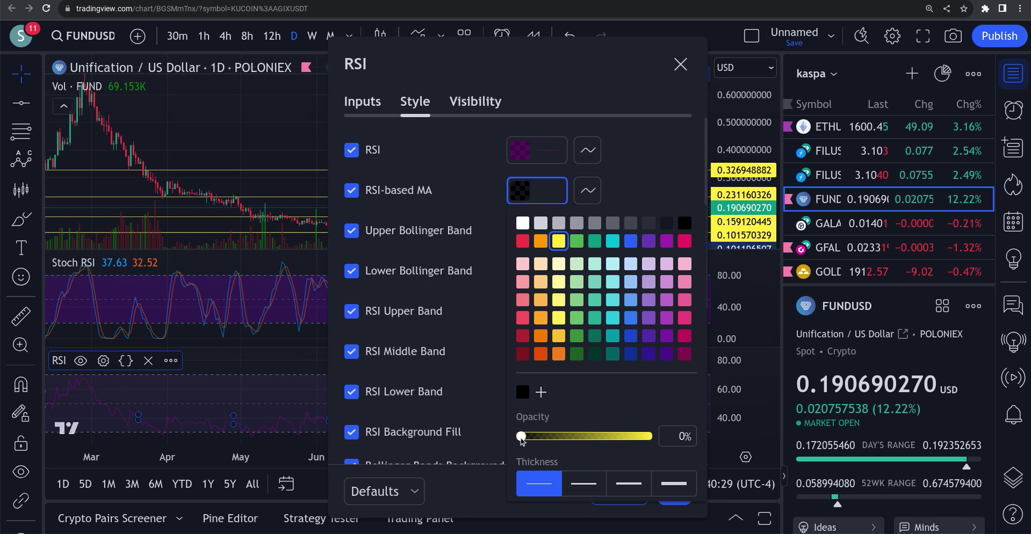
left_click(539, 153)
left_click(540, 153)
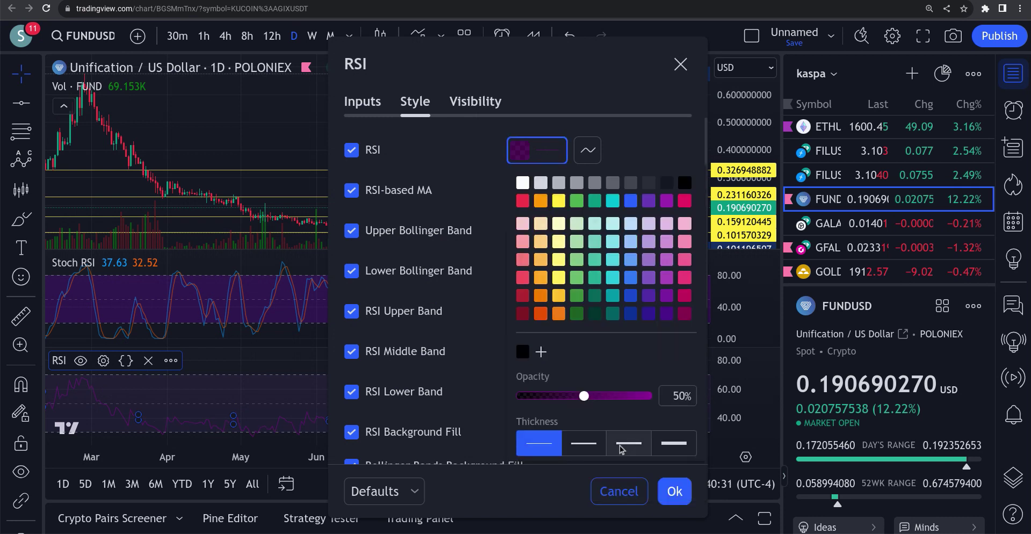
left_click(649, 396)
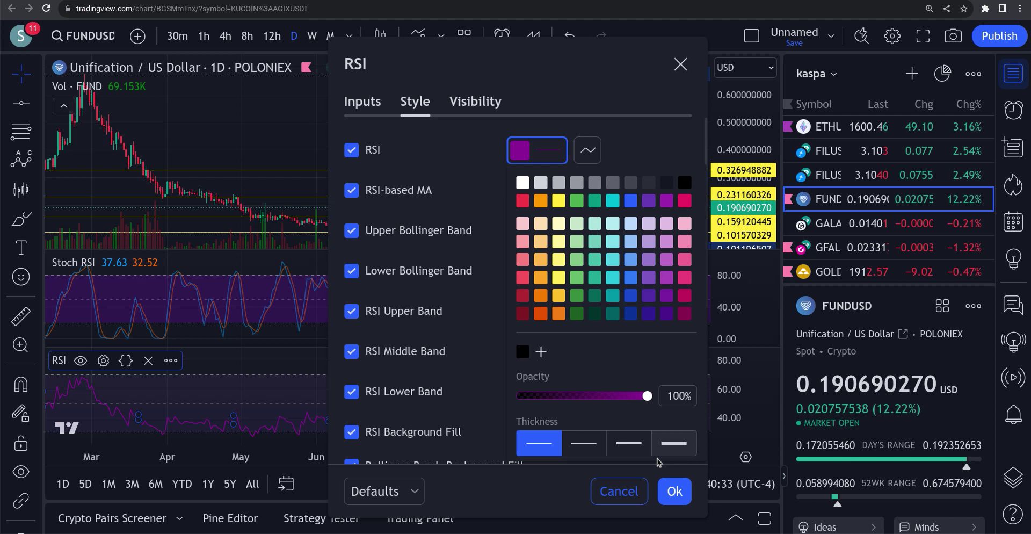
left_click(675, 496)
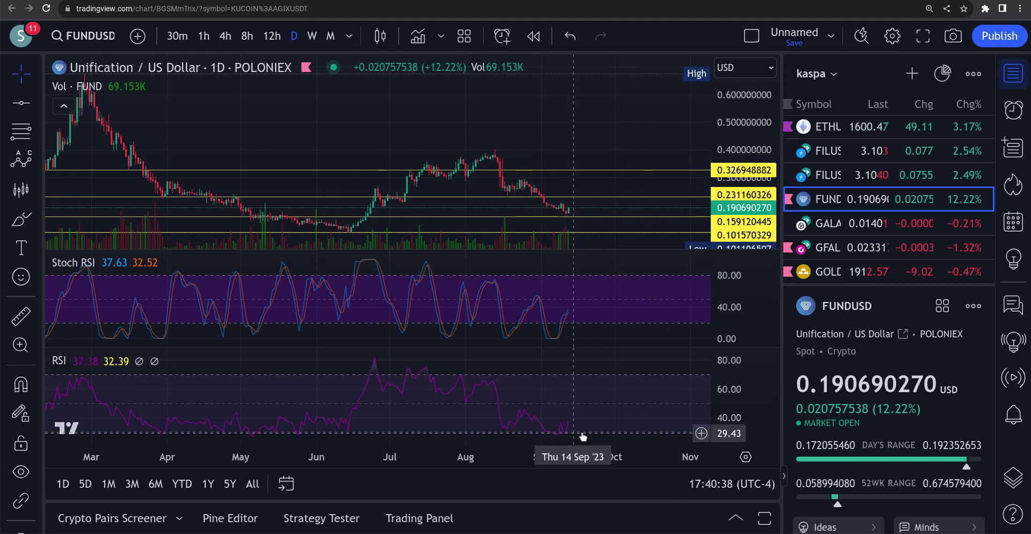
Switch the FUNDUSD chart to the weekly timeframe.
scroll(608, 407, "up", 4)
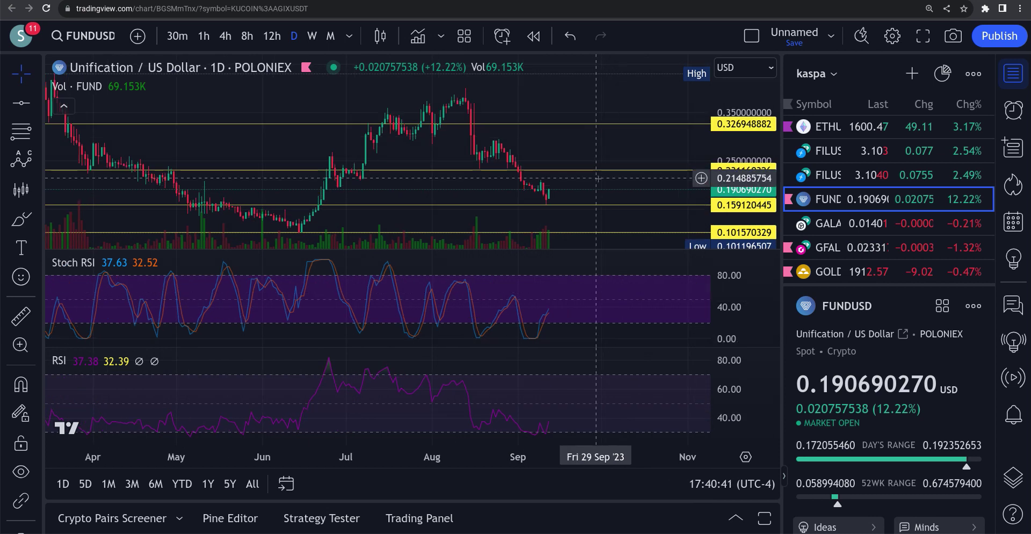
left_click(310, 37)
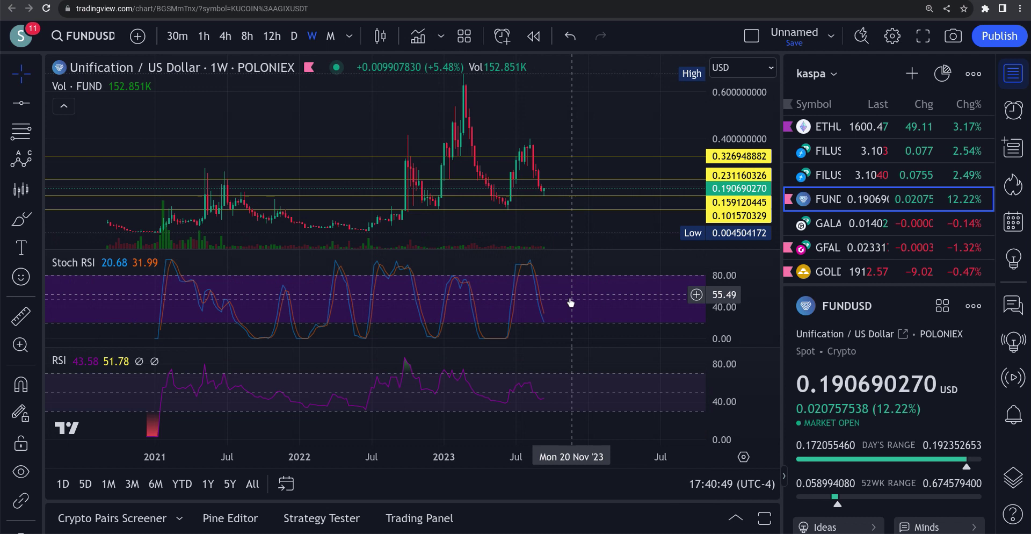
Examine the price action, Stoch RSI and RSI on the weekly, 12-hour, 8-hour and 4-hour timeframes.
scroll(561, 306, "up", 3)
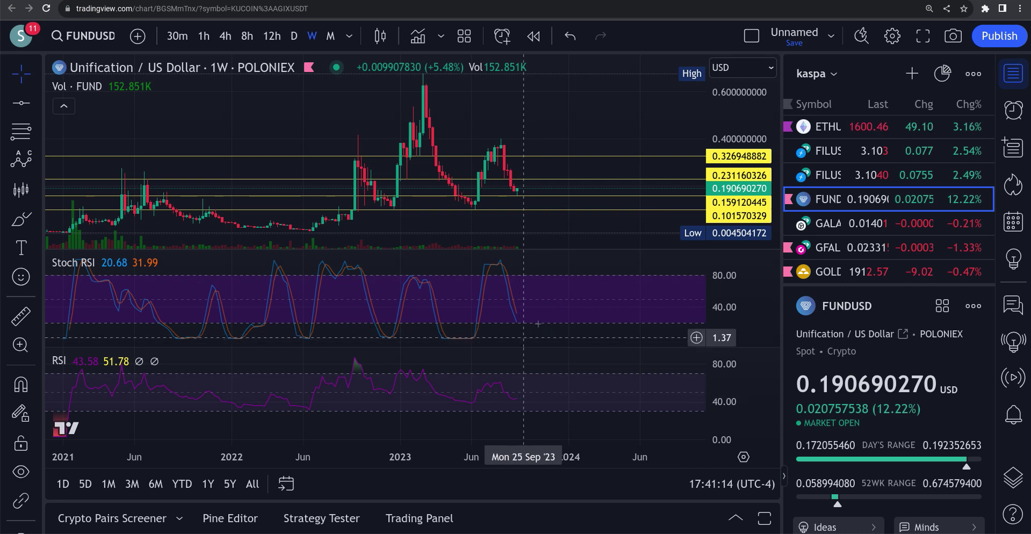
left_click(271, 36)
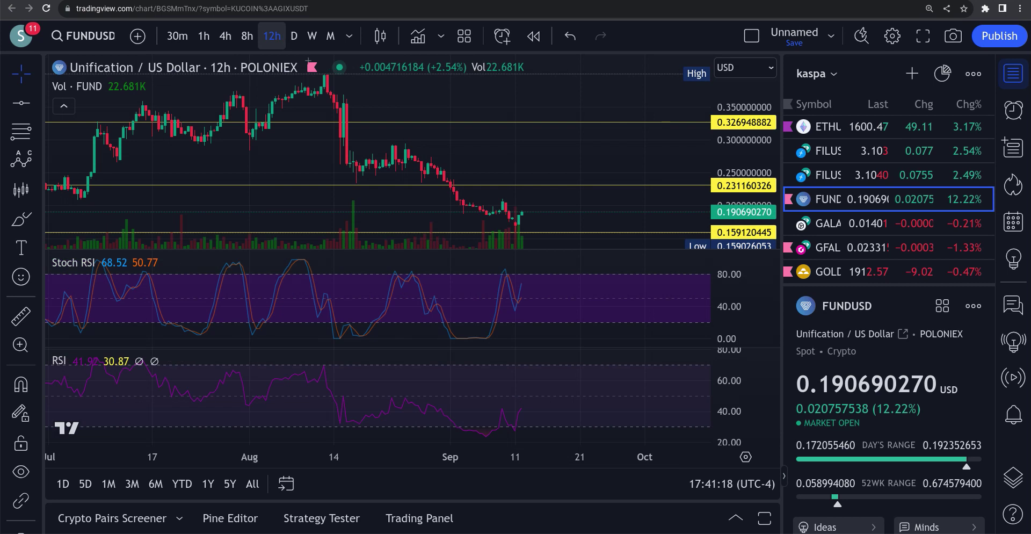
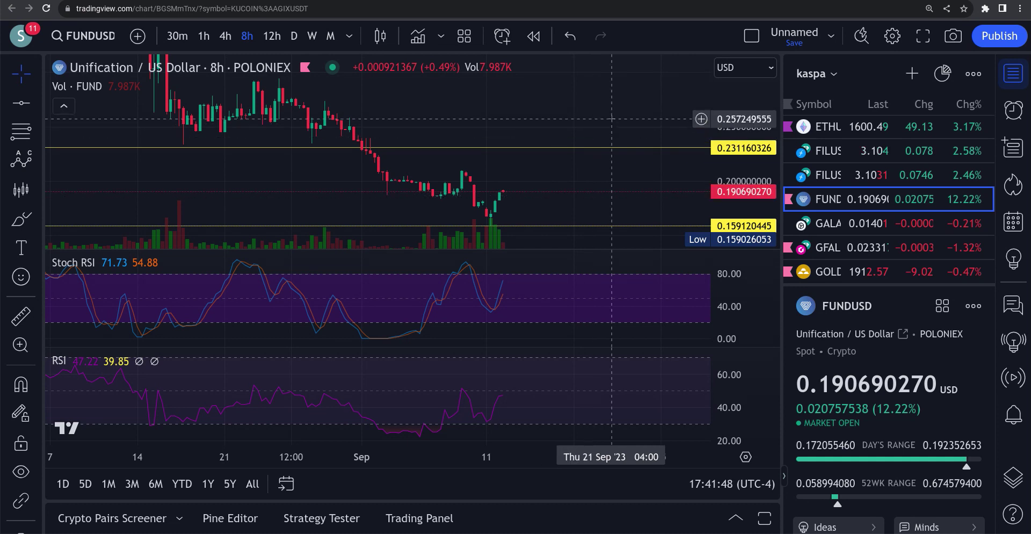
left_click(225, 36)
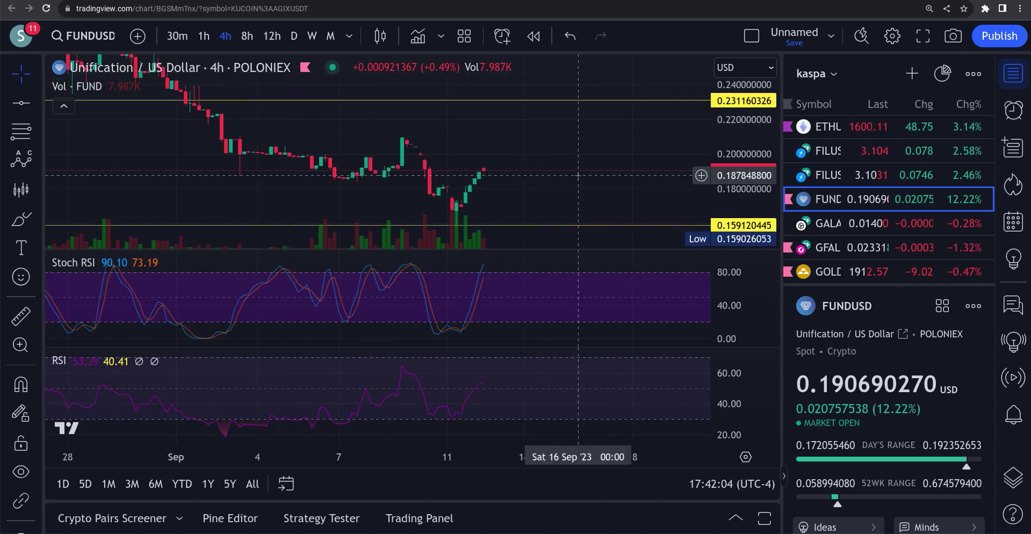
scroll(574, 175, "up", 4)
left_click_drag(516, 151, 573, 101)
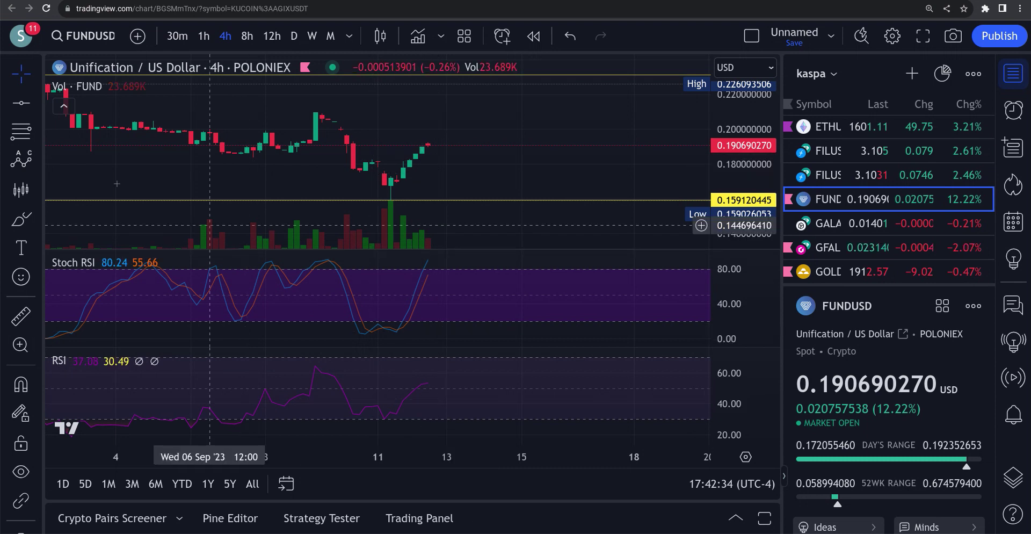
Draw a rising trend line under the RSI lows on the 4-hour chart, from 7 September to about 12 September.
left_click(37, 102)
left_click(95, 66)
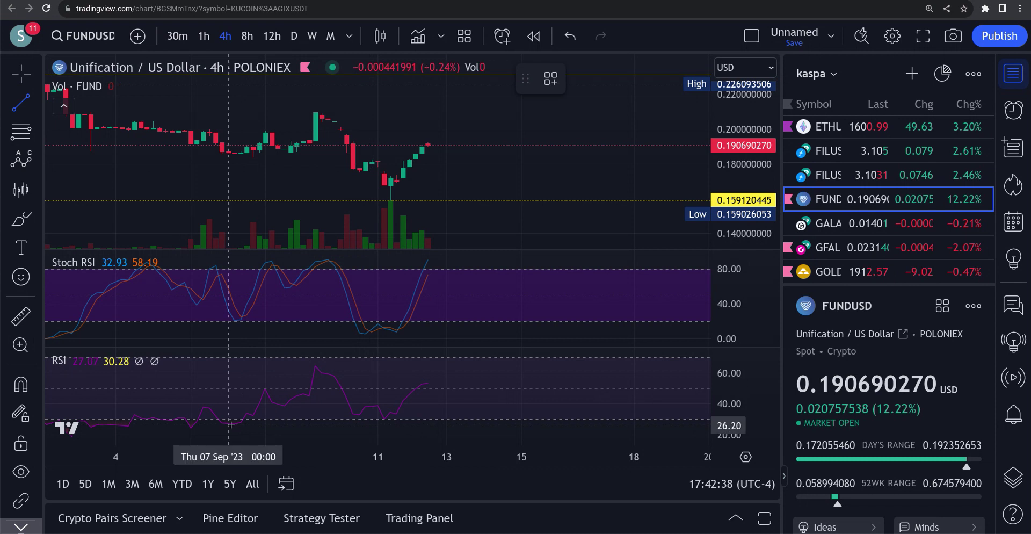
left_click(228, 424)
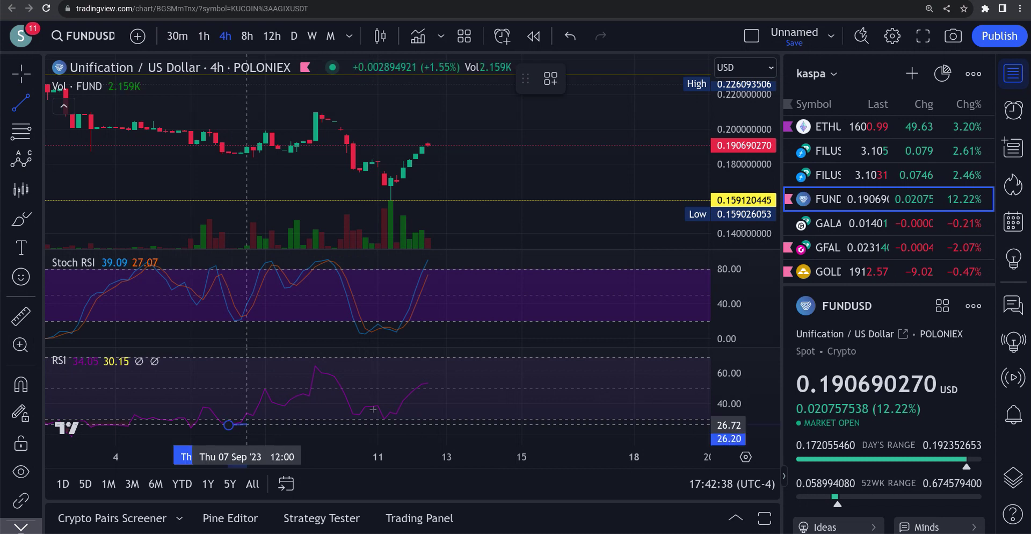
left_click(415, 416)
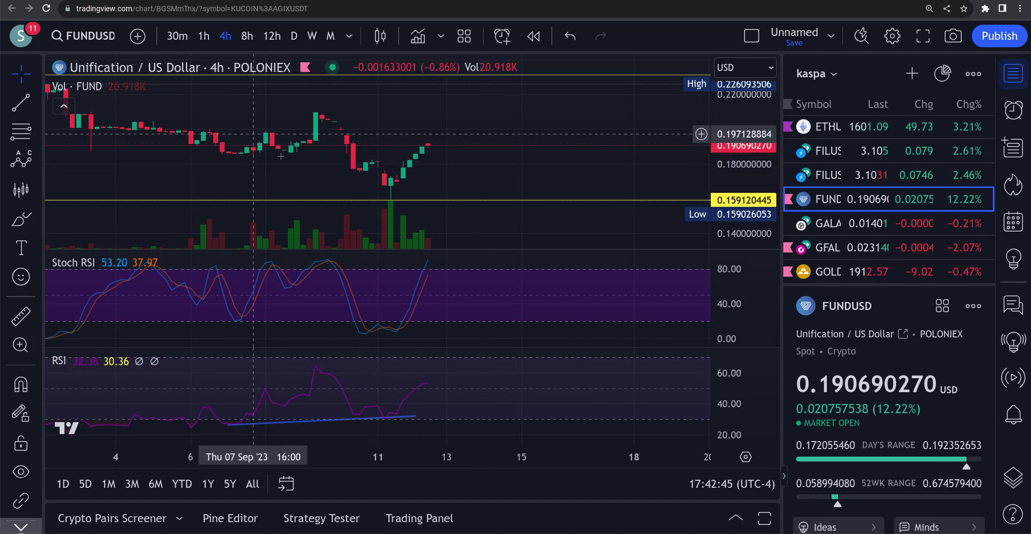
left_click(368, 418)
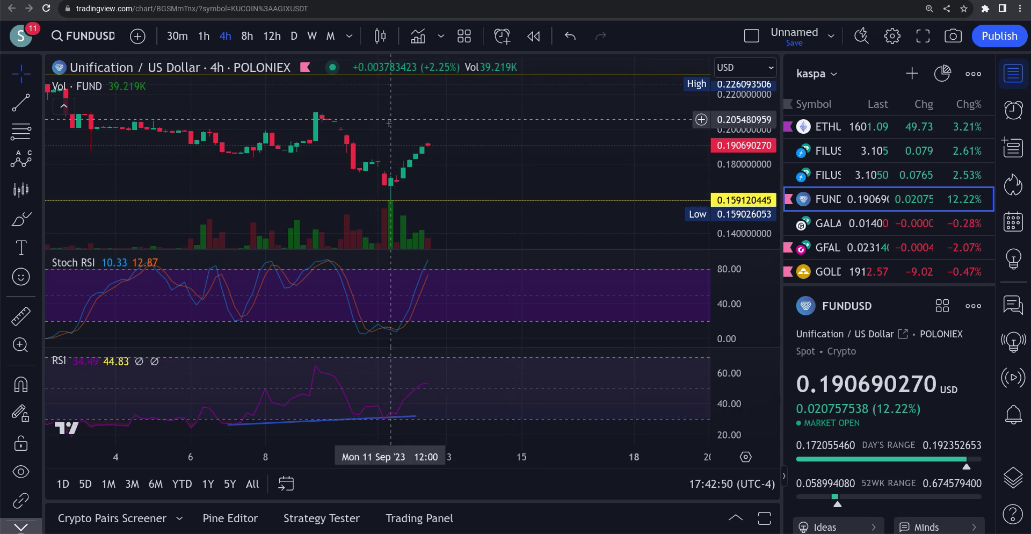
Check the RSI trend line on the 8-hour timeframe and switch the chart to the daily timeframe.
left_click(247, 39)
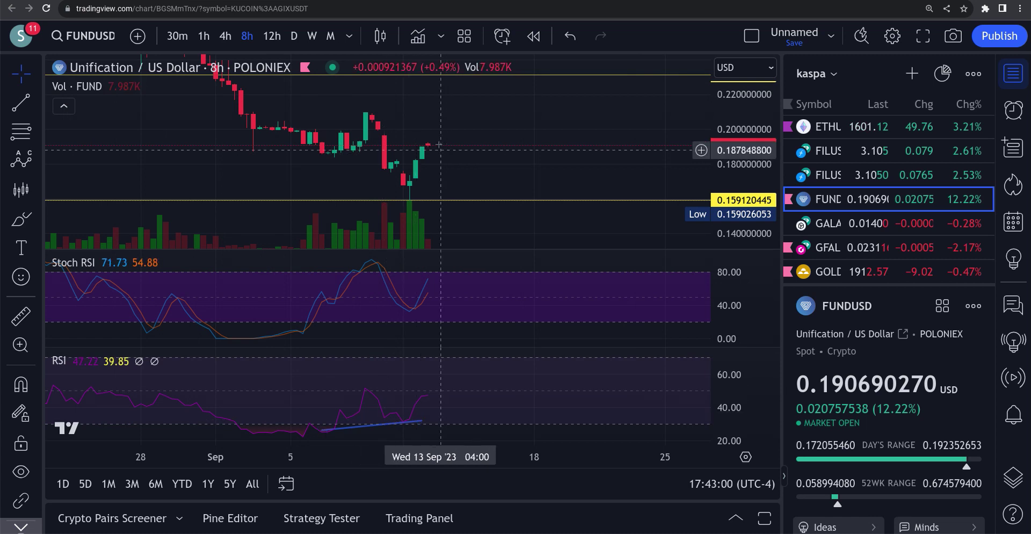
left_click(293, 36)
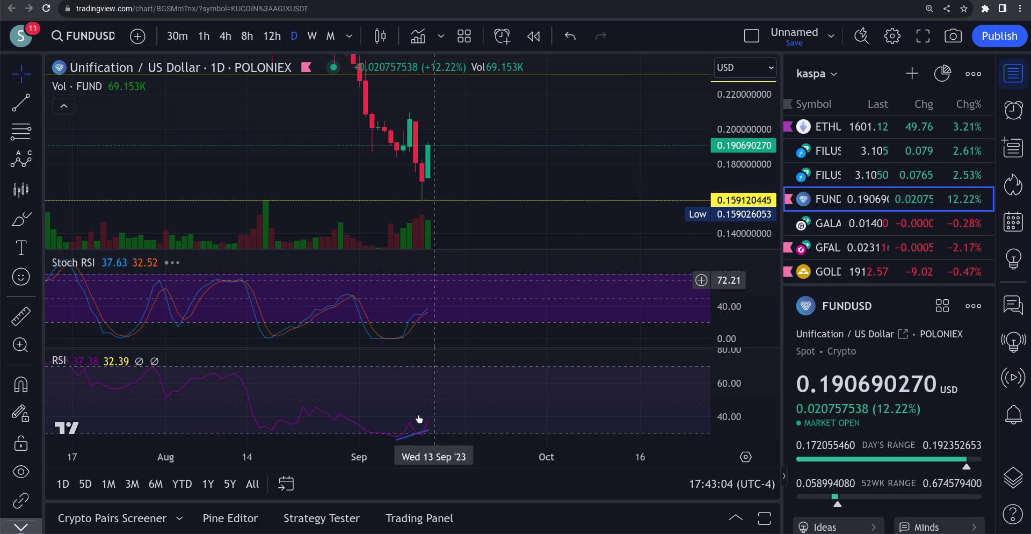
left_click(430, 431)
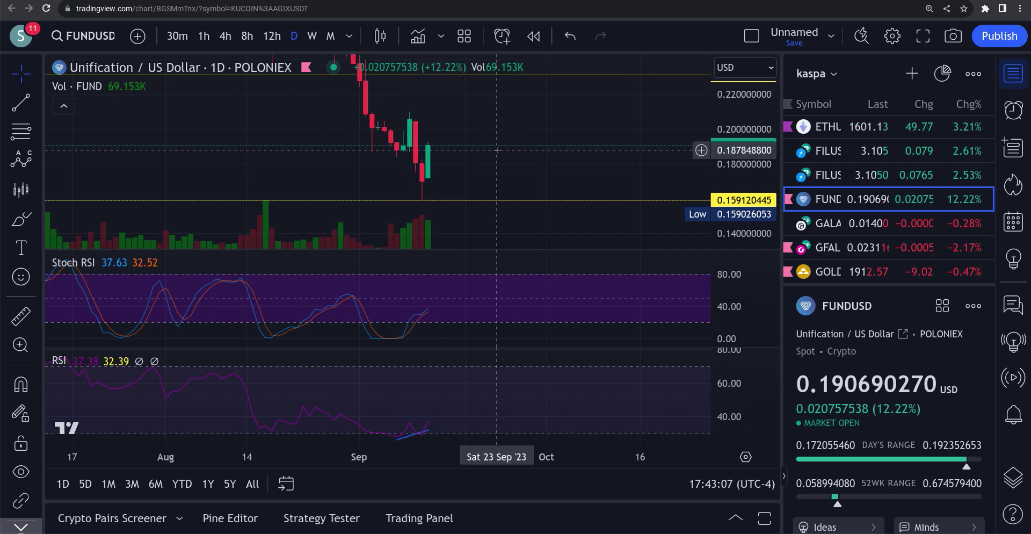
Examine the daily price action against the horizontal levels at 0.159120445, 0.231160326 and 0.326948882.
left_click_drag(488, 155, 512, 209)
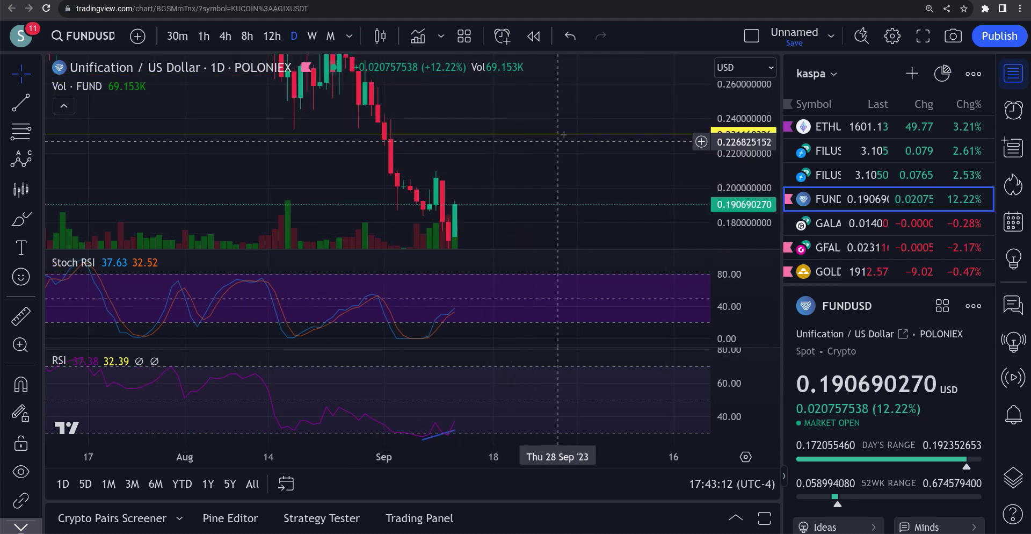
left_click_drag(766, 146, 767, 157)
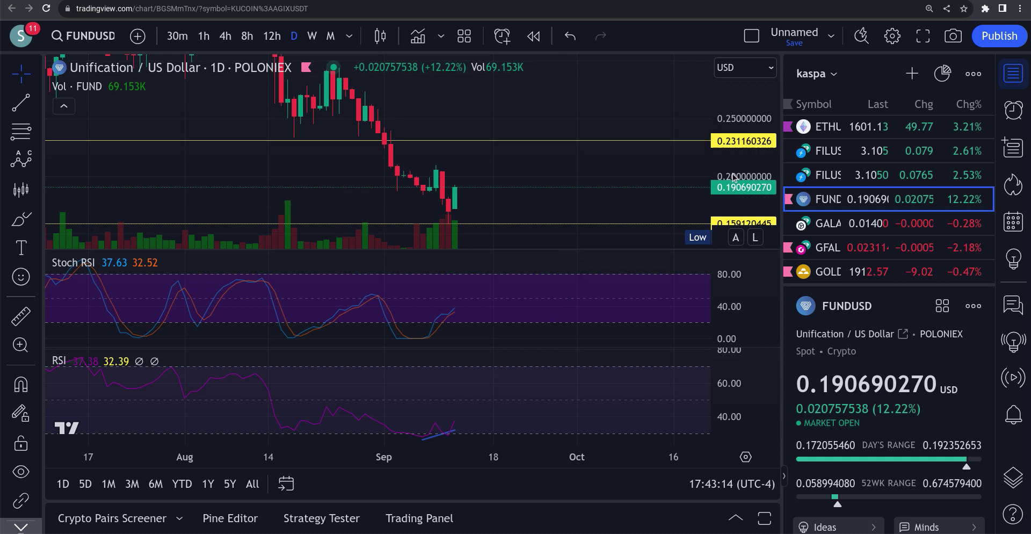
left_click_drag(596, 140, 575, 113)
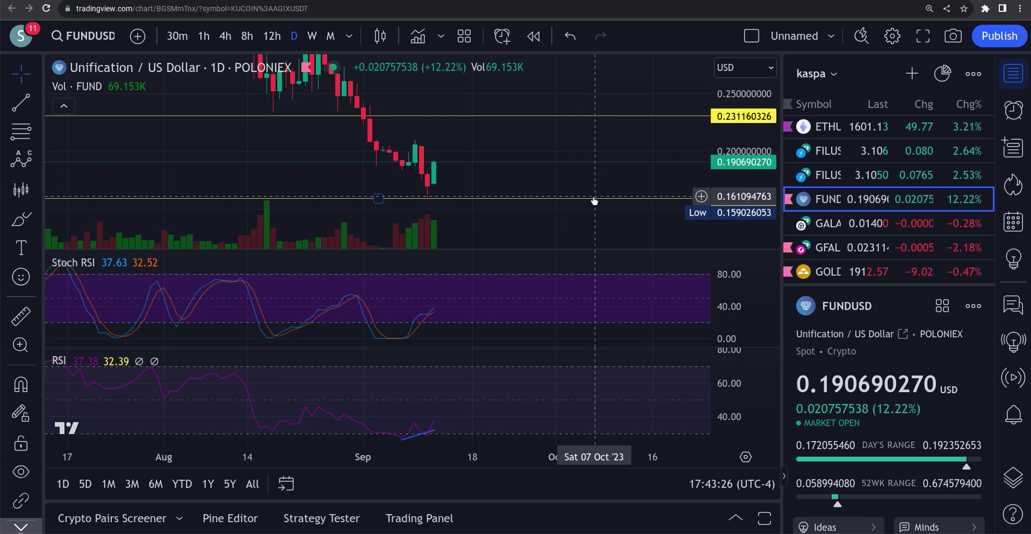
left_click_drag(594, 200, 594, 200)
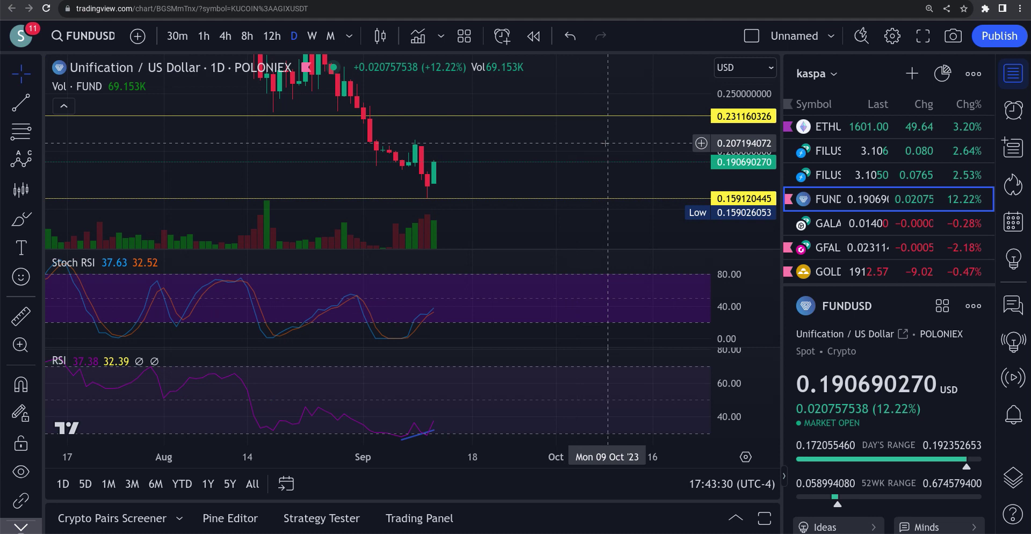
left_click(620, 115)
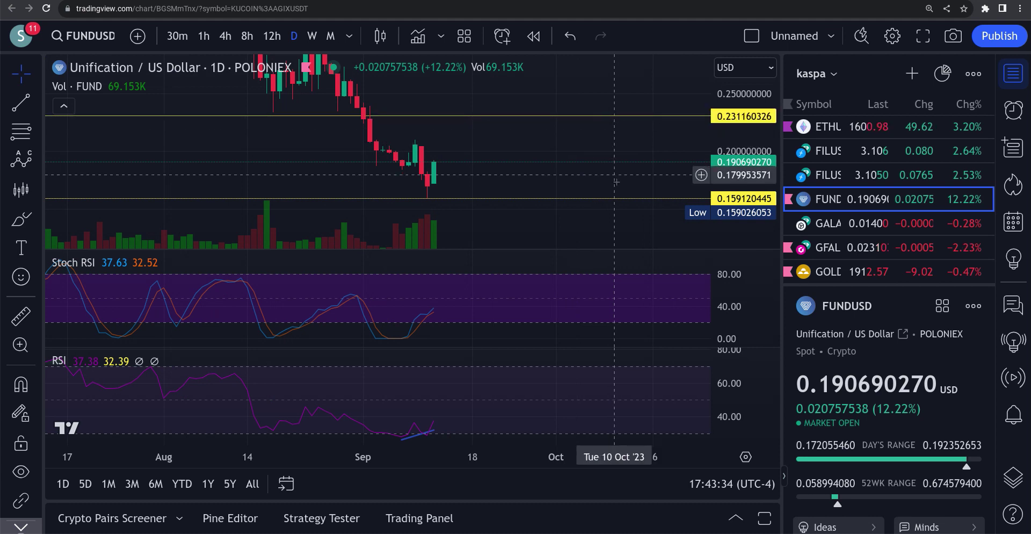
left_click_drag(714, 125, 714, 156)
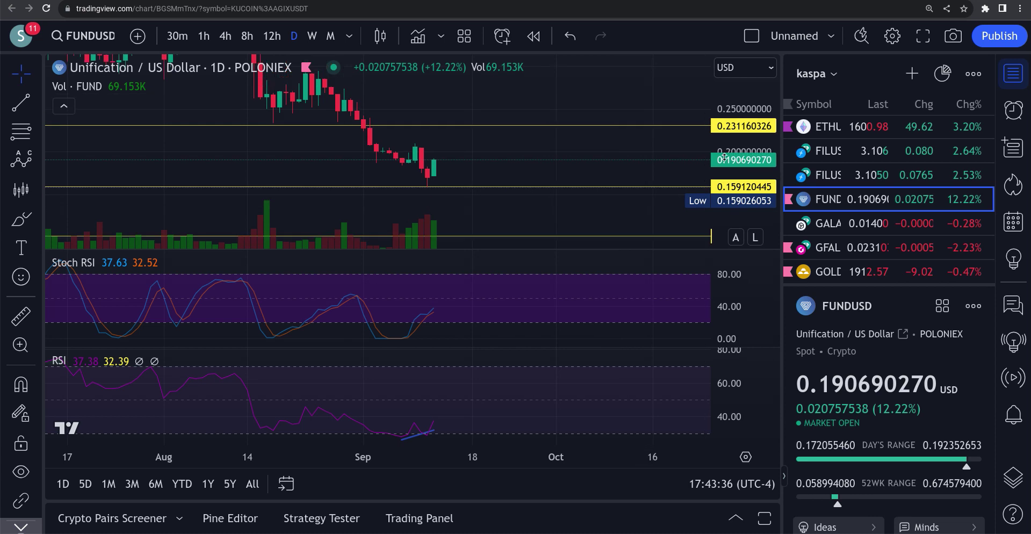
left_click_drag(572, 87, 542, 207)
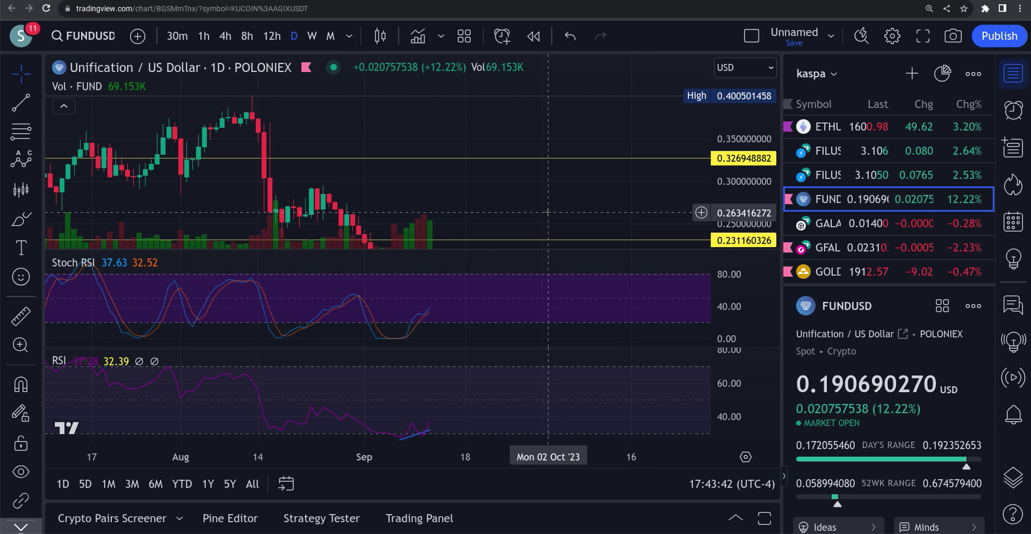
scroll(556, 152, "down", 2)
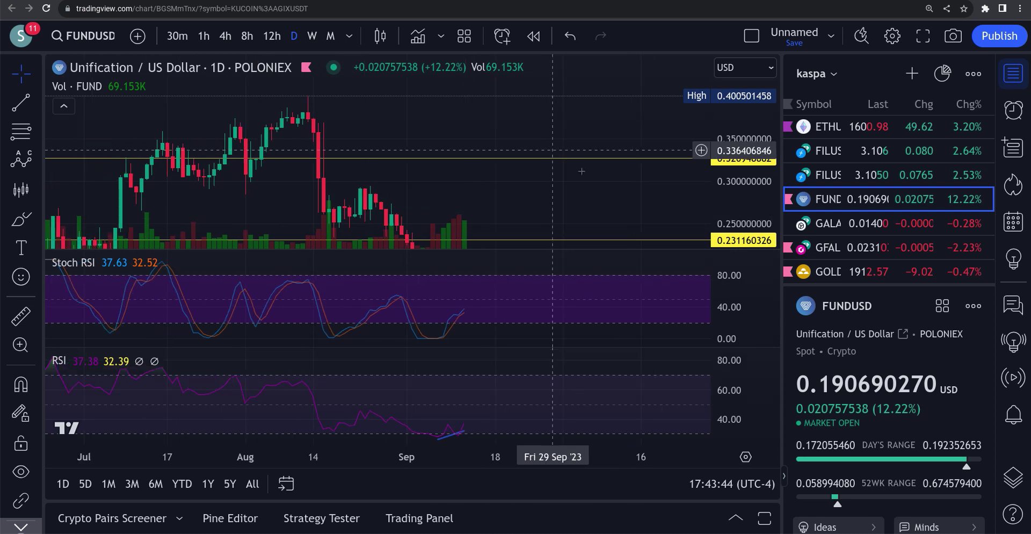
scroll(555, 152, "down", 1)
left_click_drag(635, 175, 663, 118)
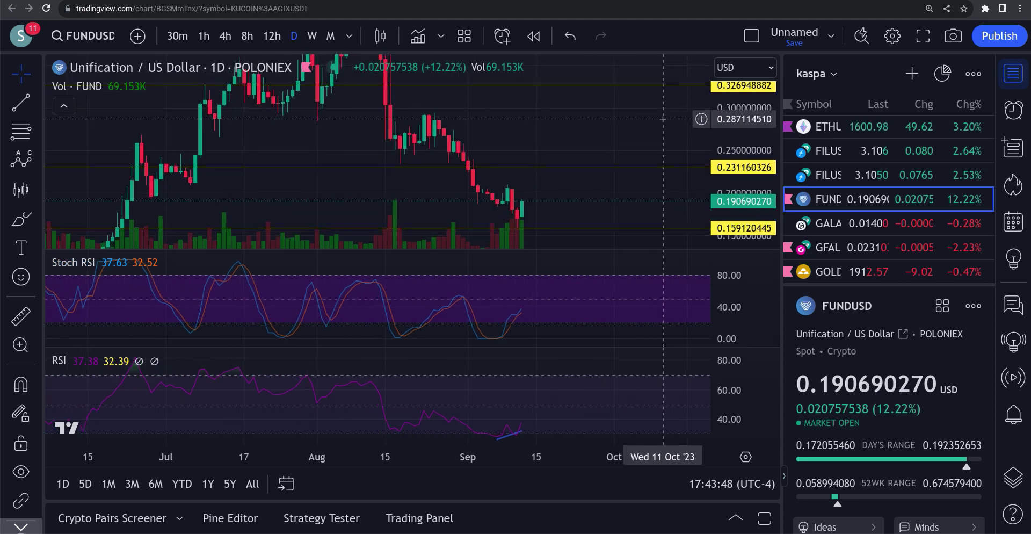